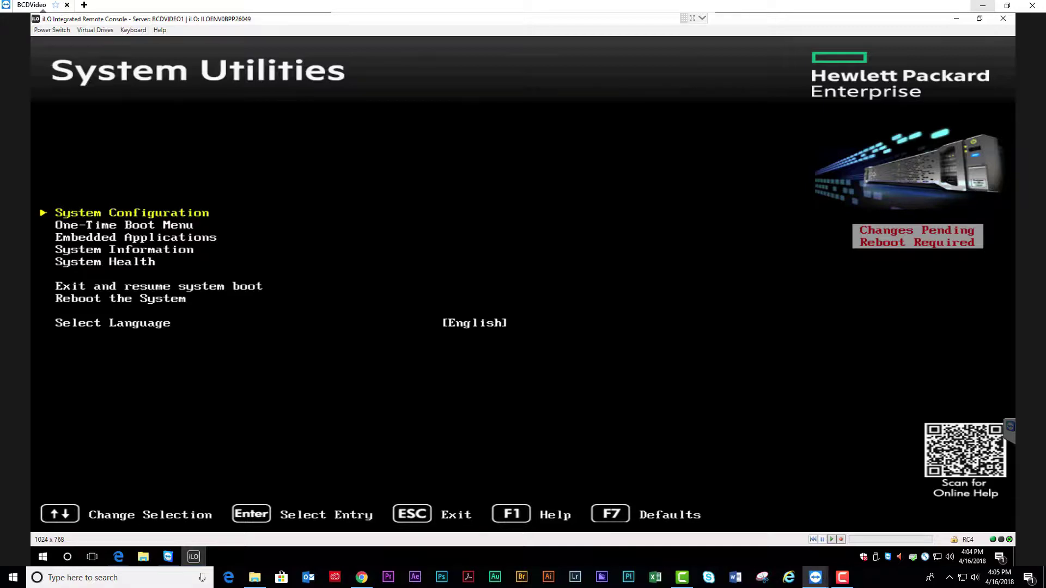
# - Launch Intelligent Provisioning from the Embedded Applications list and confirm the launch
pyautogui.press('Down')
pyautogui.press('Down')
pyautogui.press('Return')
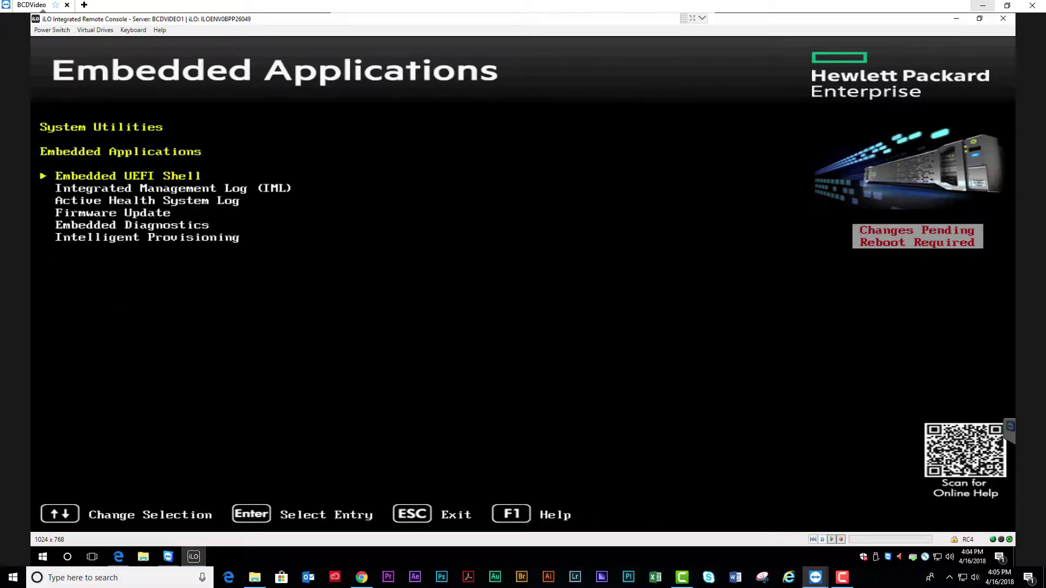
pyautogui.press('Up')
pyautogui.press('Return')
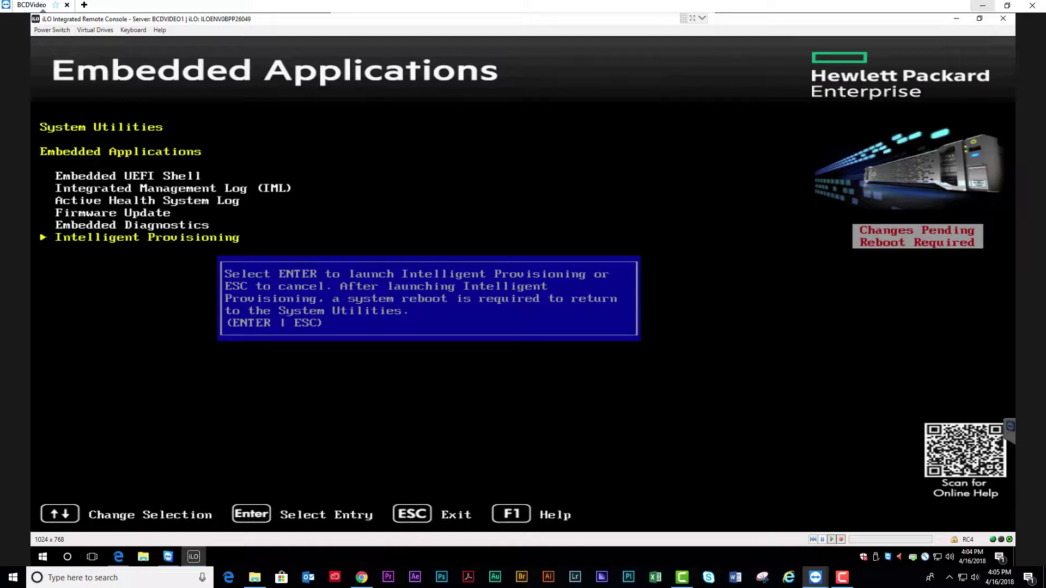
pyautogui.press('Return')
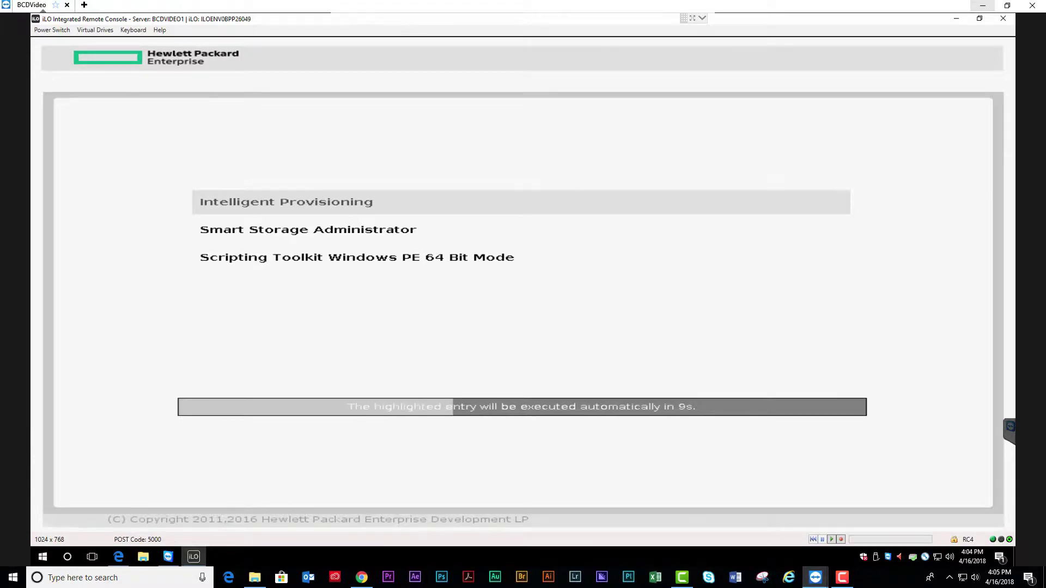
# - Halt the boot countdown and boot the Intelligent Provisioning entry
pyautogui.press('Down')
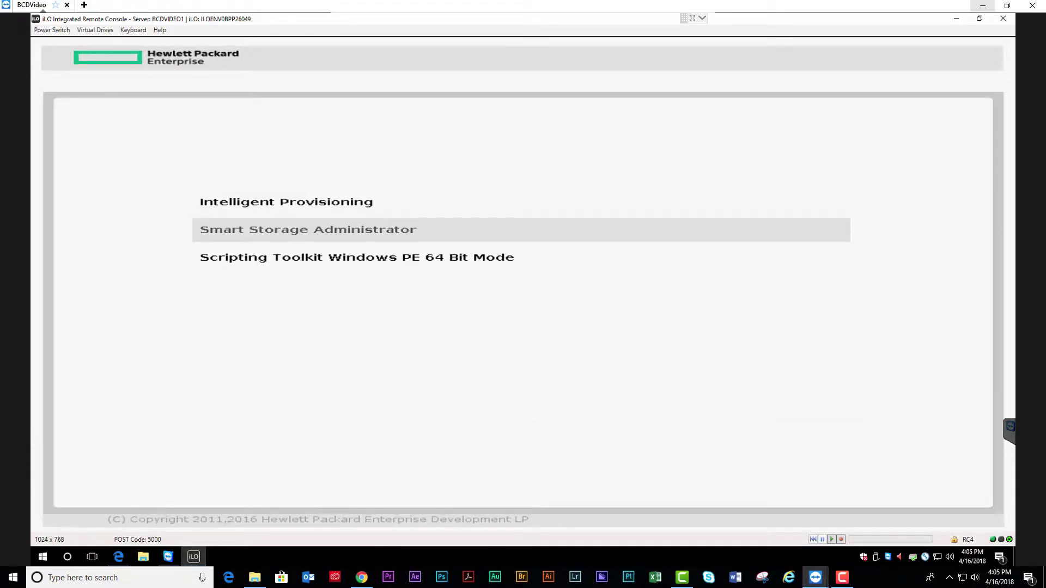
pyautogui.press('Up')
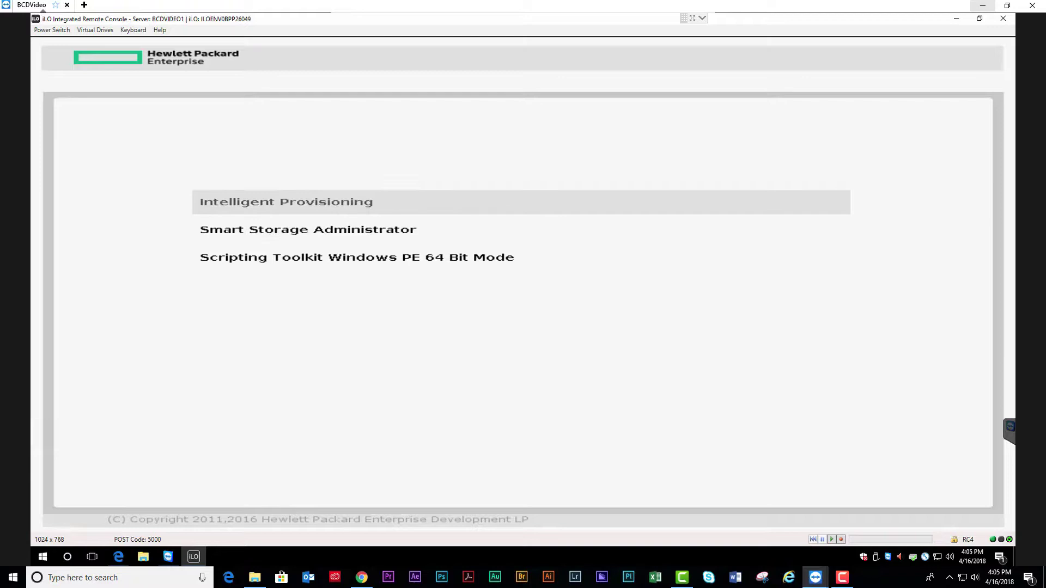
pyautogui.press('Return')
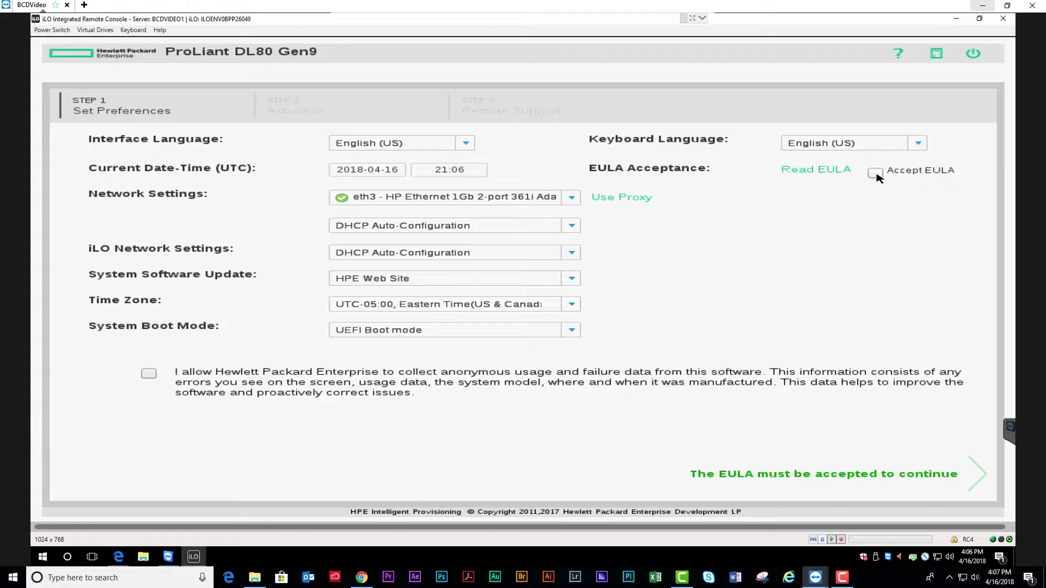
# - Accept the EULA, keep provisioning activated, and defer remote-support registration
pyautogui.click(876, 175)
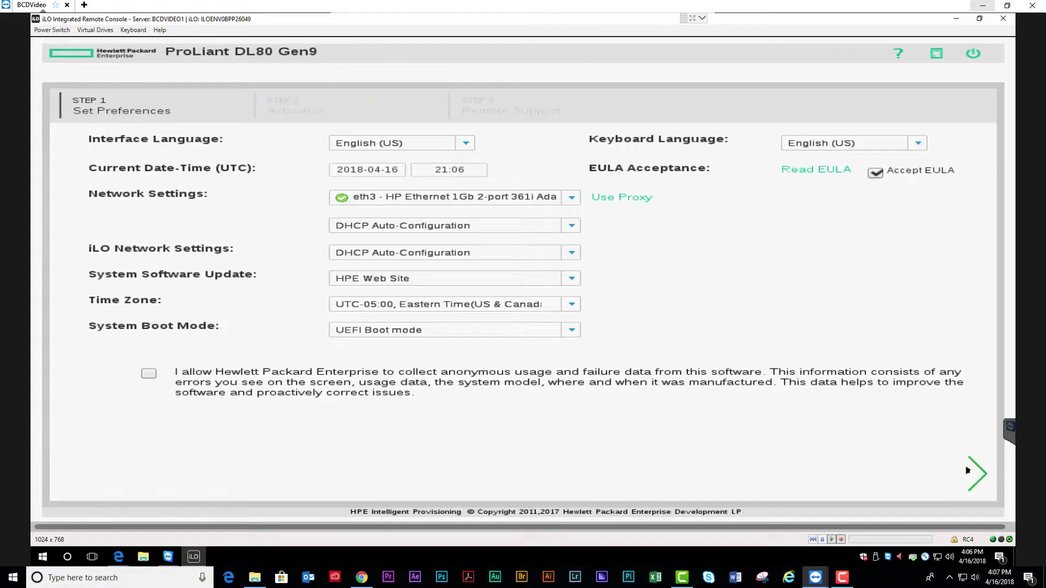
pyautogui.click(981, 474)
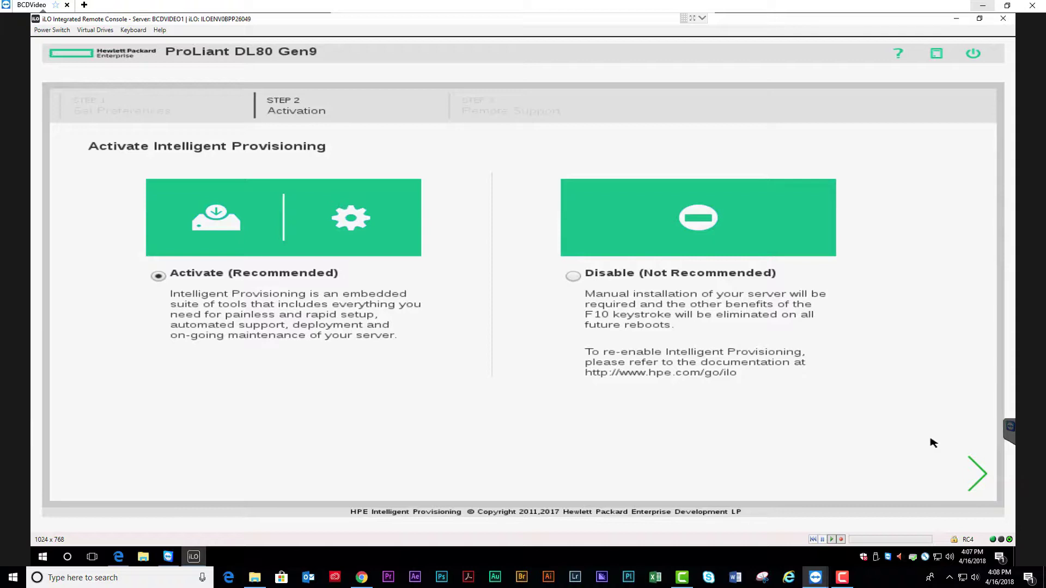
pyautogui.click(983, 473)
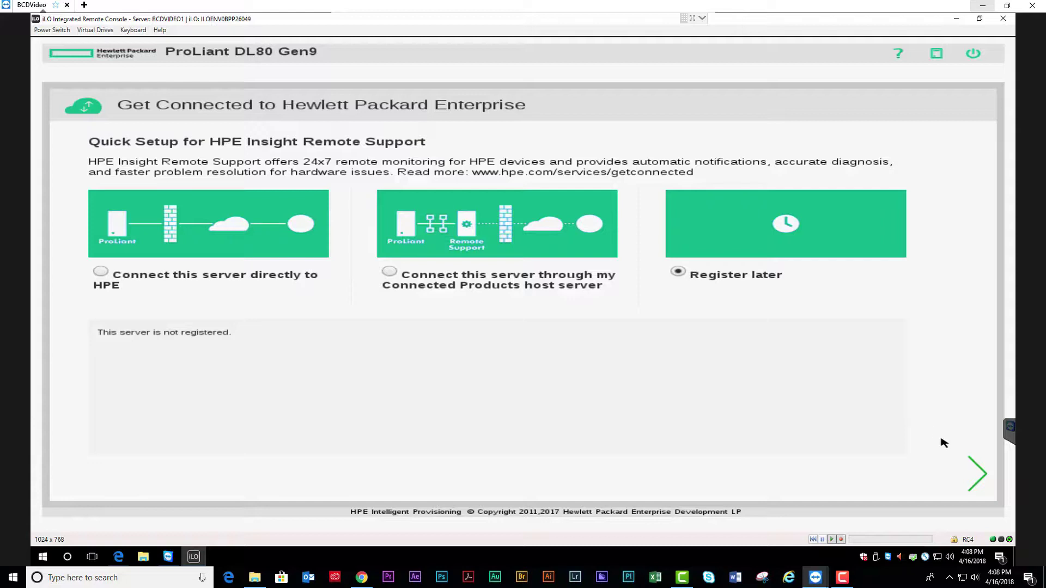
pyautogui.click(984, 473)
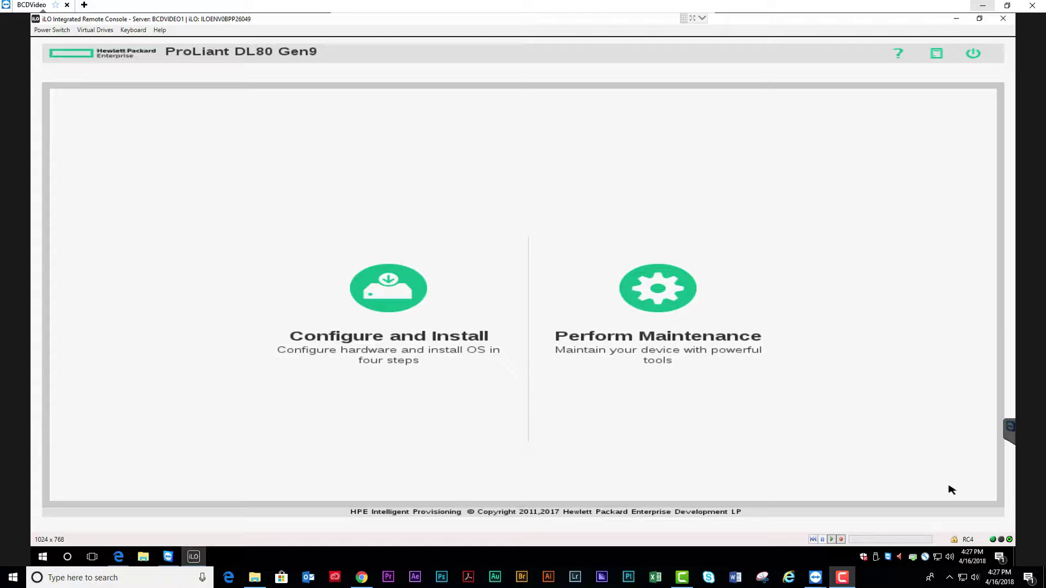
# - Start Configure and Install with Skip Update and the P840 controller as target
pyautogui.click(398, 294)
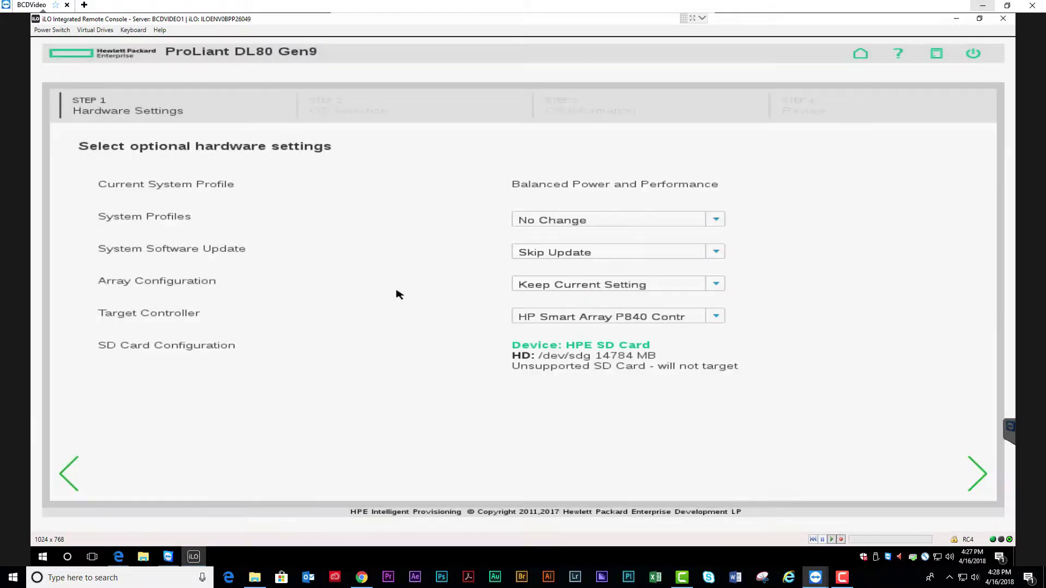
pyautogui.click(537, 254)
pyautogui.click(542, 290)
pyautogui.click(620, 320)
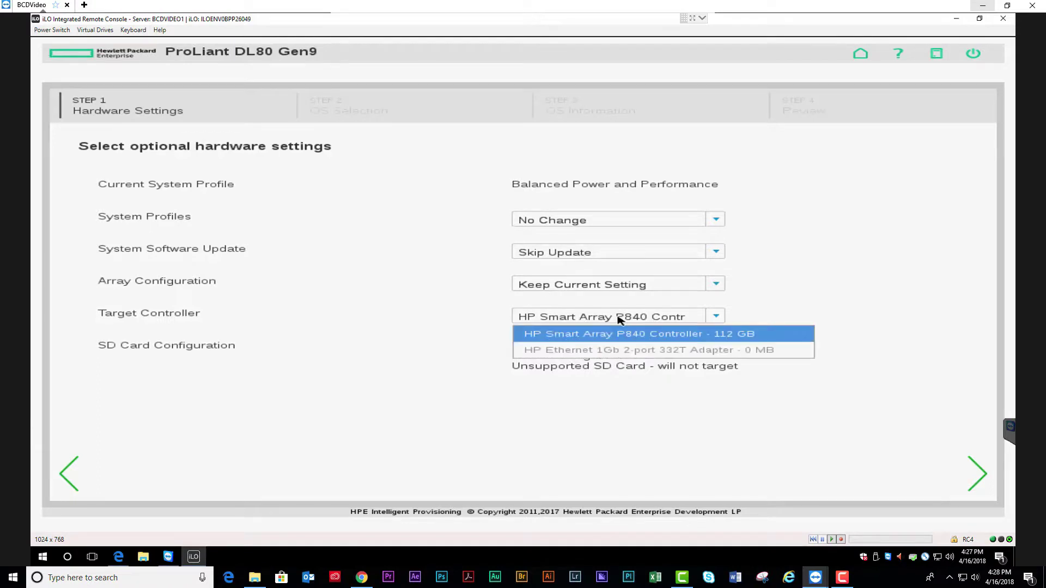
pyautogui.click(620, 333)
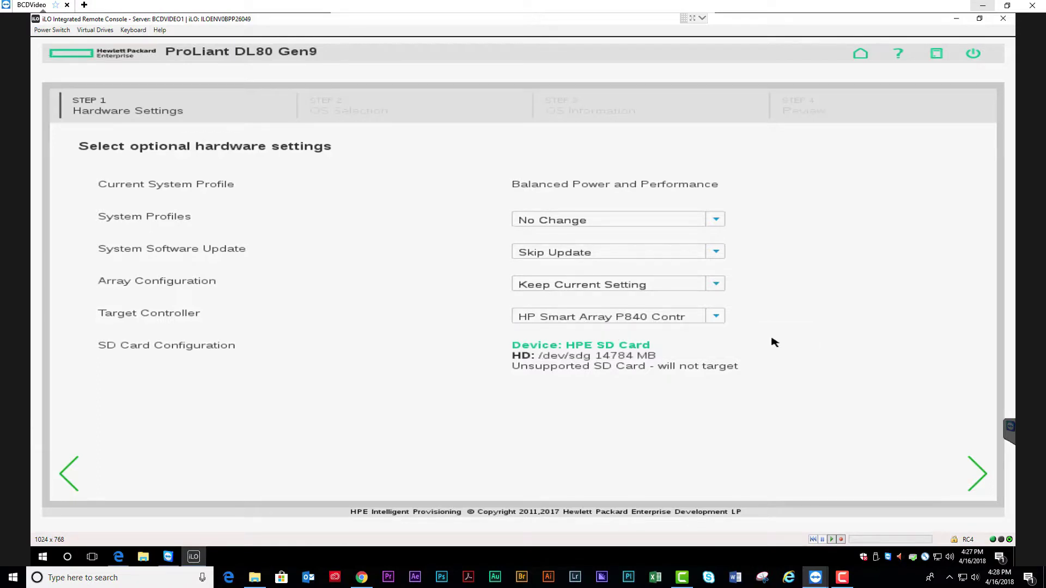
pyautogui.click(981, 473)
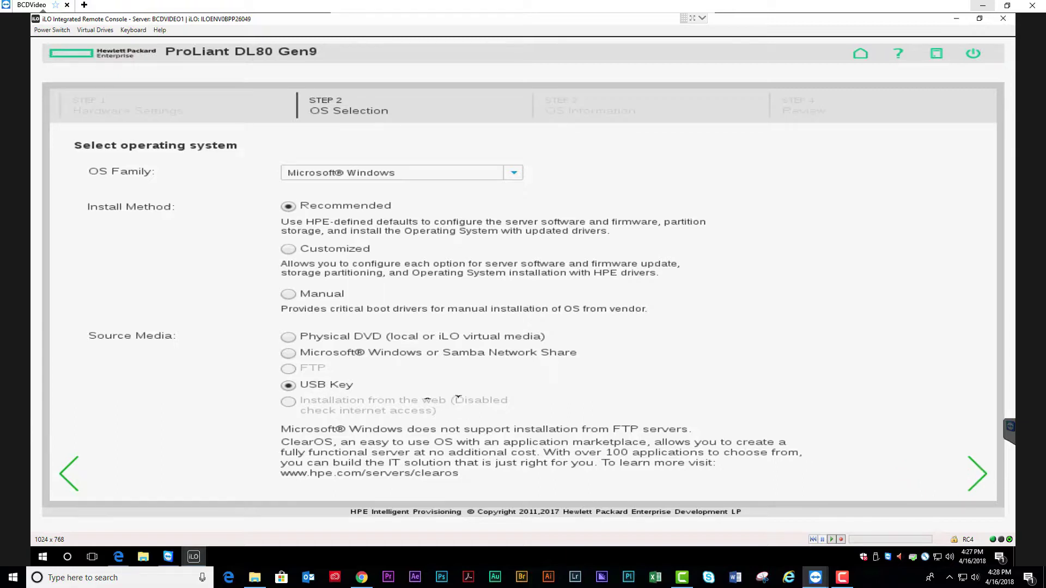
# - Keep Windows from USB key and pick the SMARTRestoration 2012 R2 ISO from SMARTRESTORATION
pyautogui.click(980, 474)
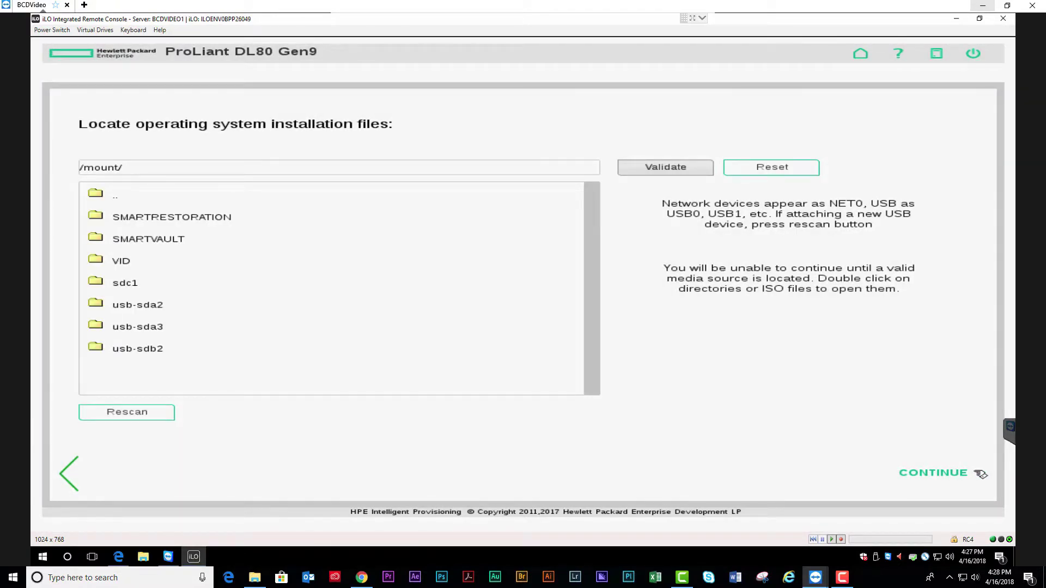
pyautogui.click(225, 218)
pyautogui.doubleClick(226, 219)
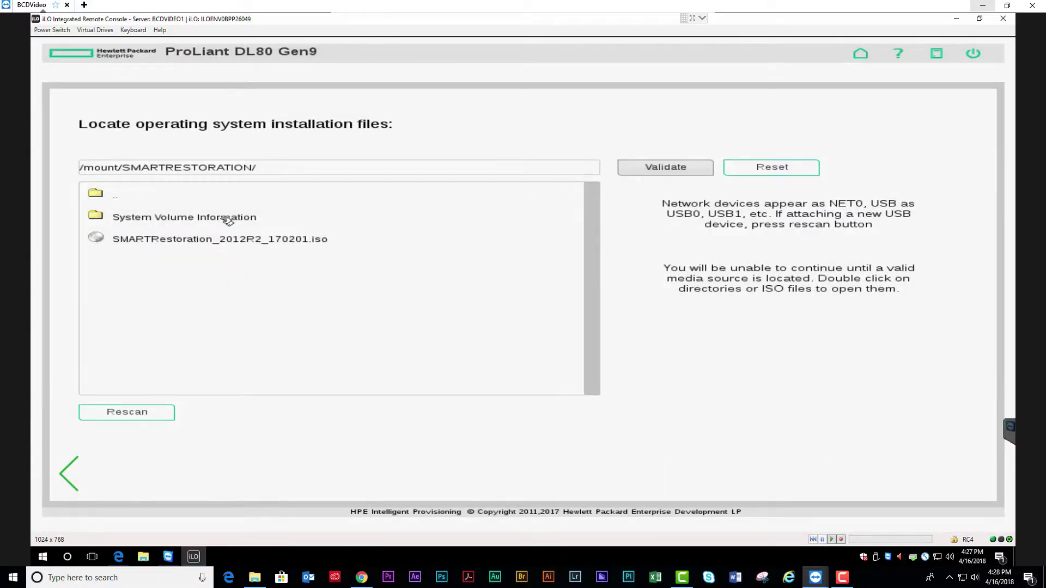
pyautogui.doubleClick(235, 240)
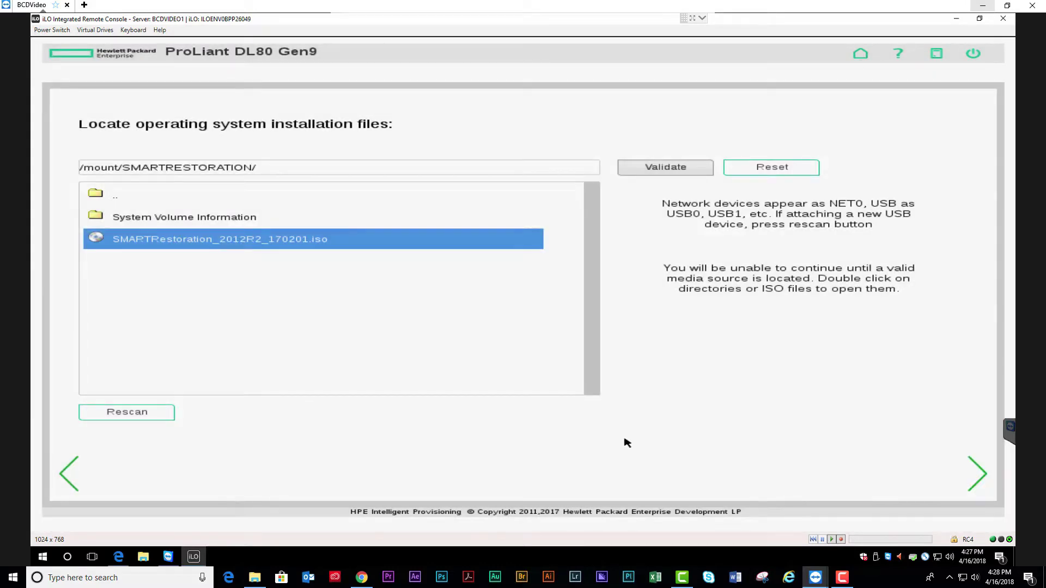
pyautogui.click(978, 472)
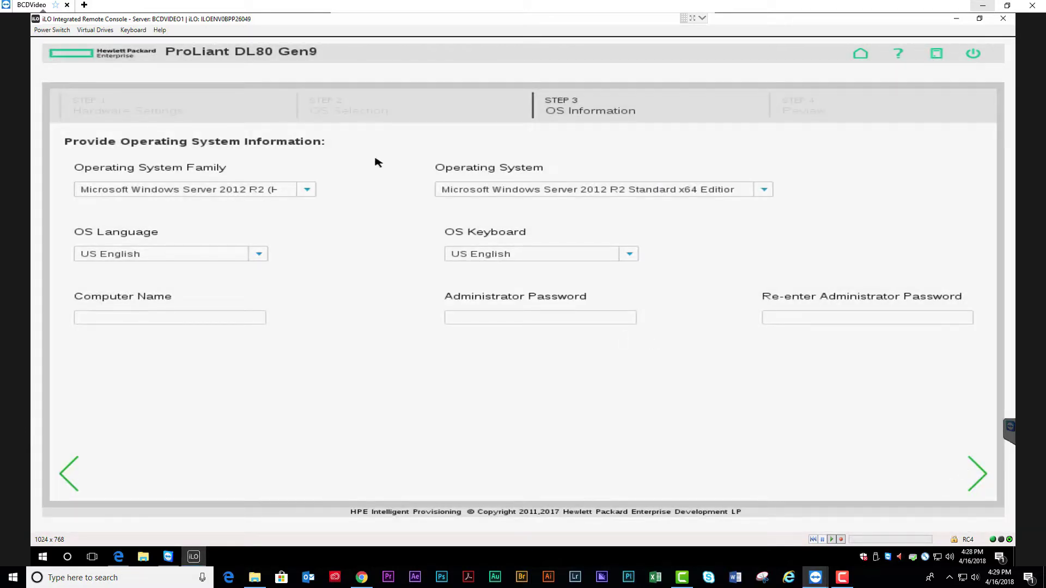
# - Keep the Windows Server 2012 R2 family with the Standard x64 Edition
pyautogui.click(308, 189)
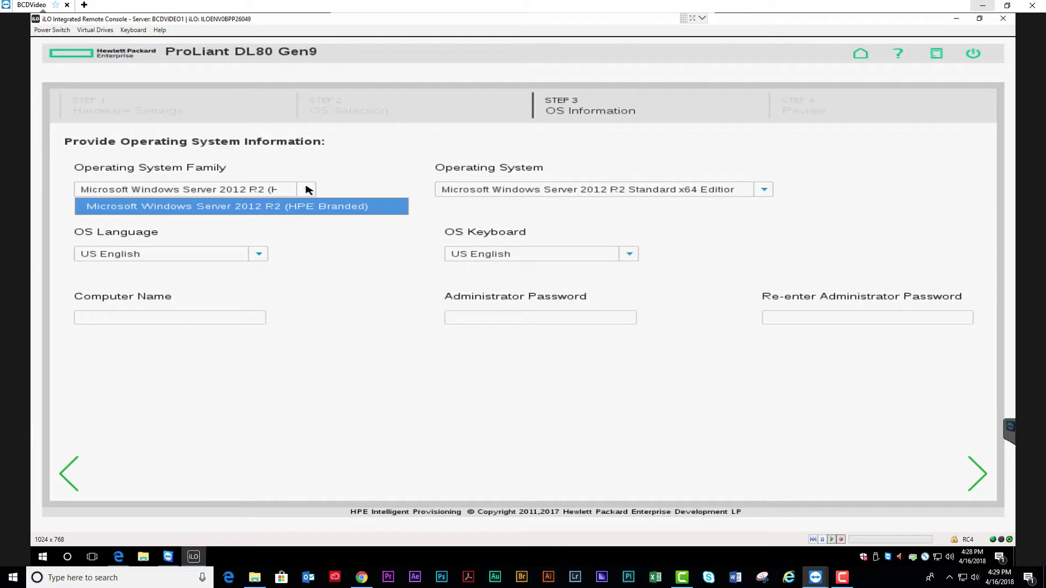
pyautogui.click(308, 189)
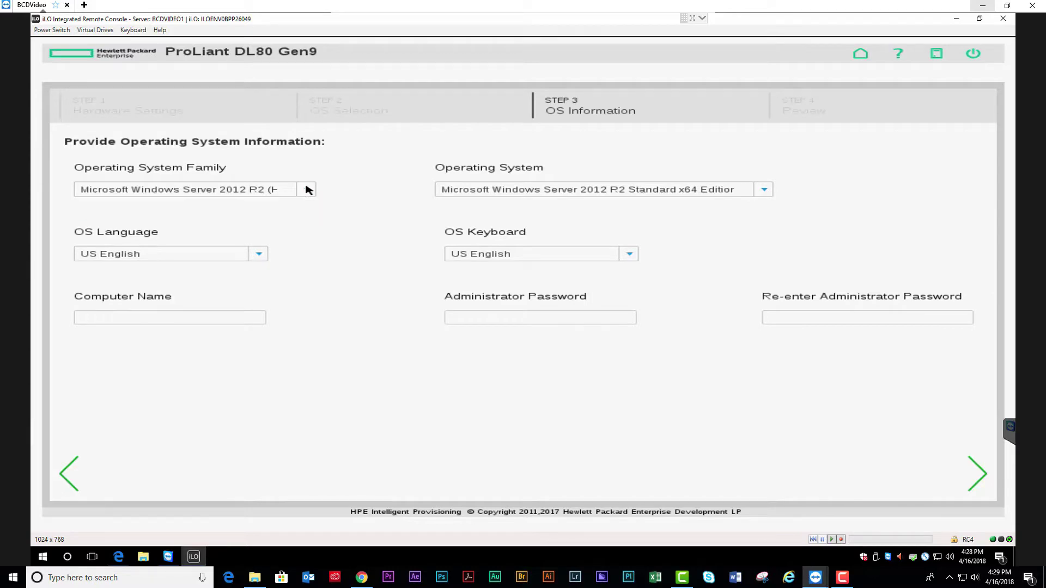
pyautogui.click(561, 189)
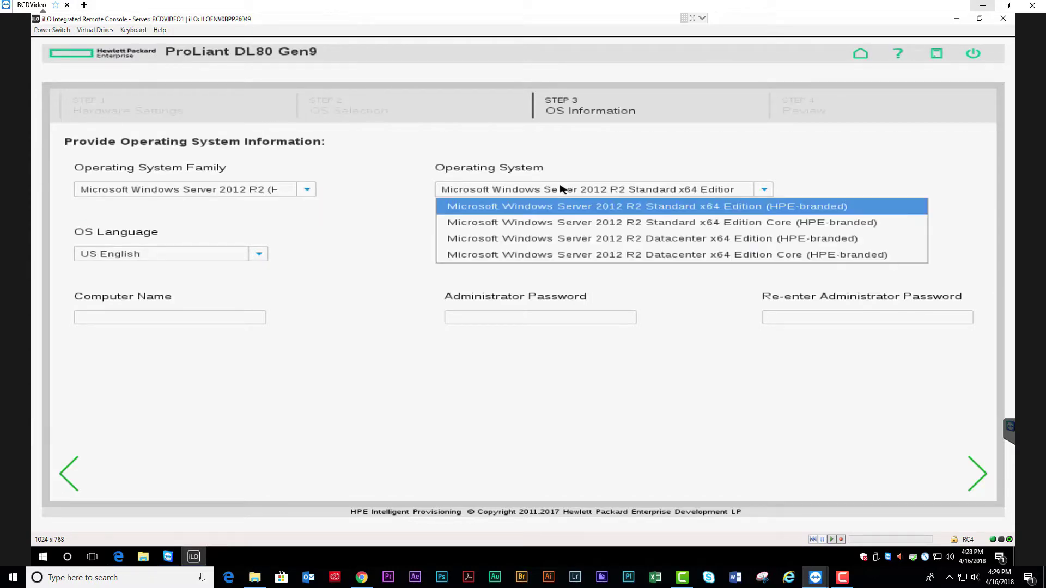
pyautogui.click(620, 212)
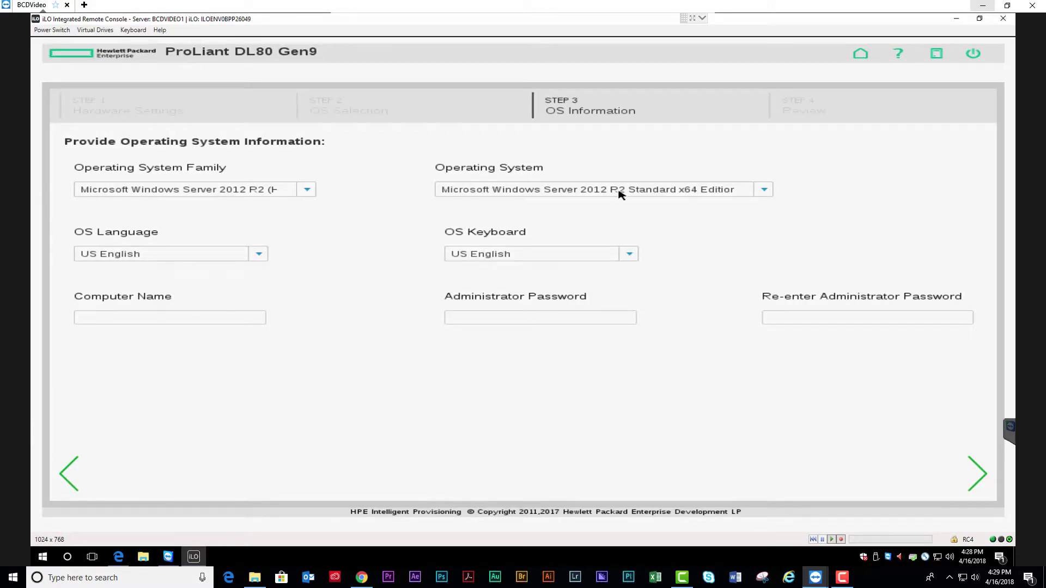
pyautogui.click(620, 192)
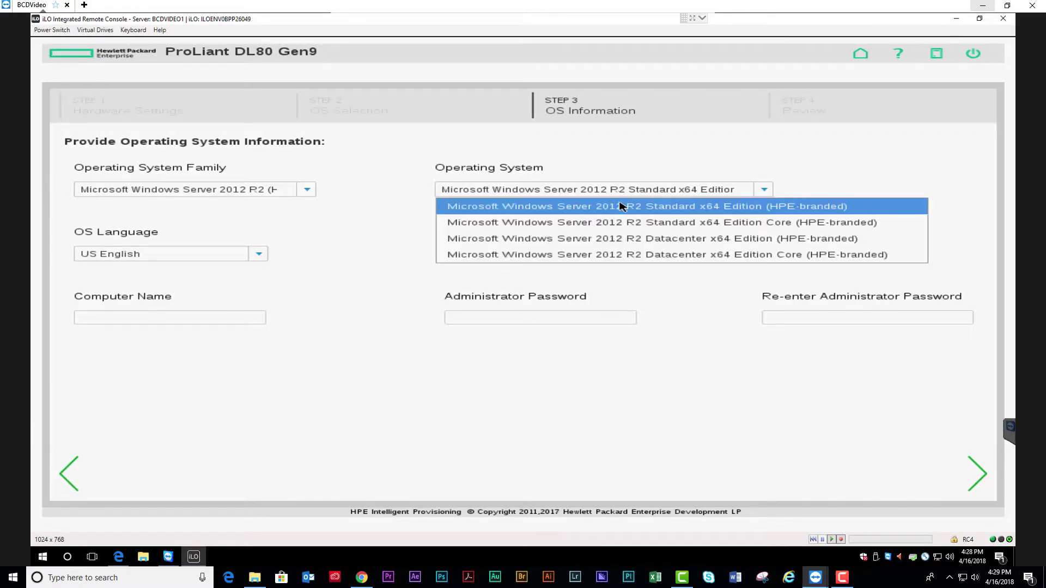
pyautogui.click(701, 210)
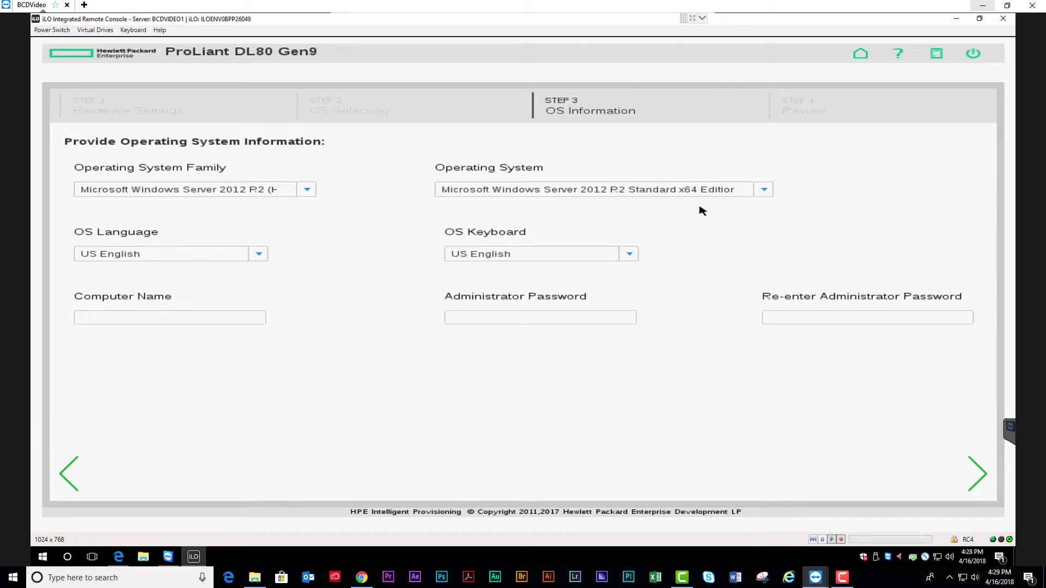
pyautogui.click(579, 318)
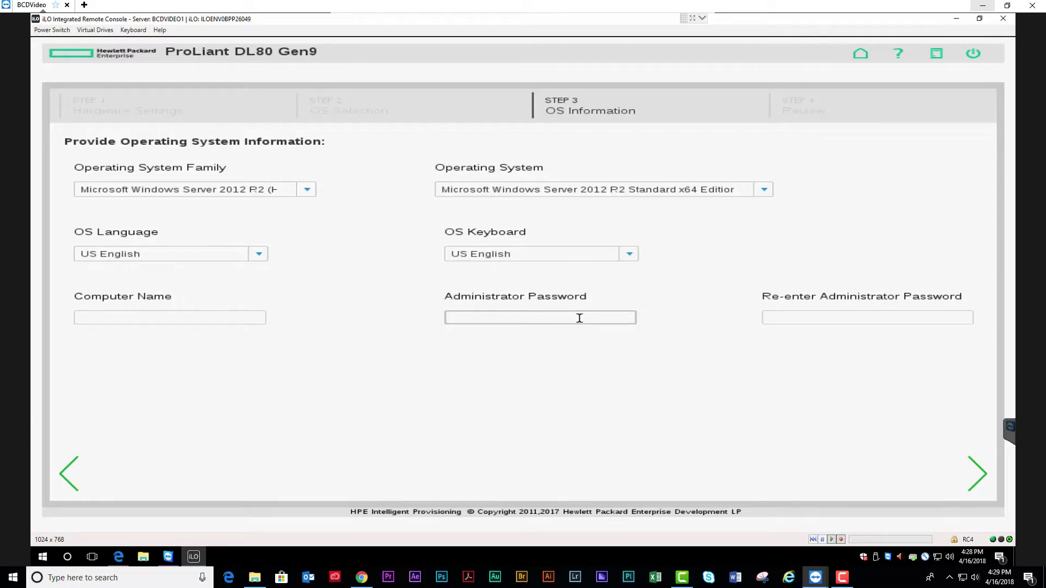
pyautogui.press('Tab')
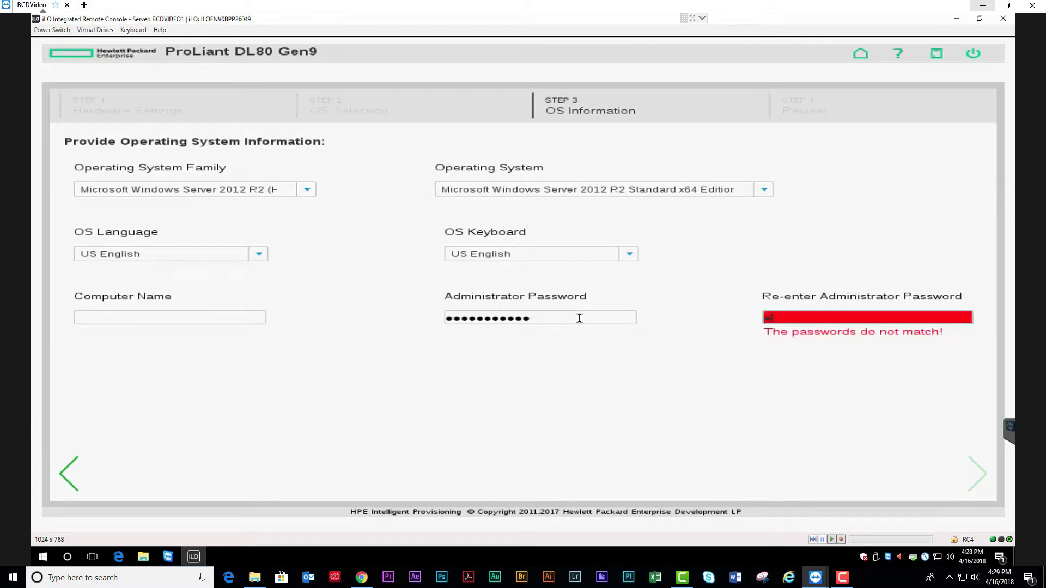
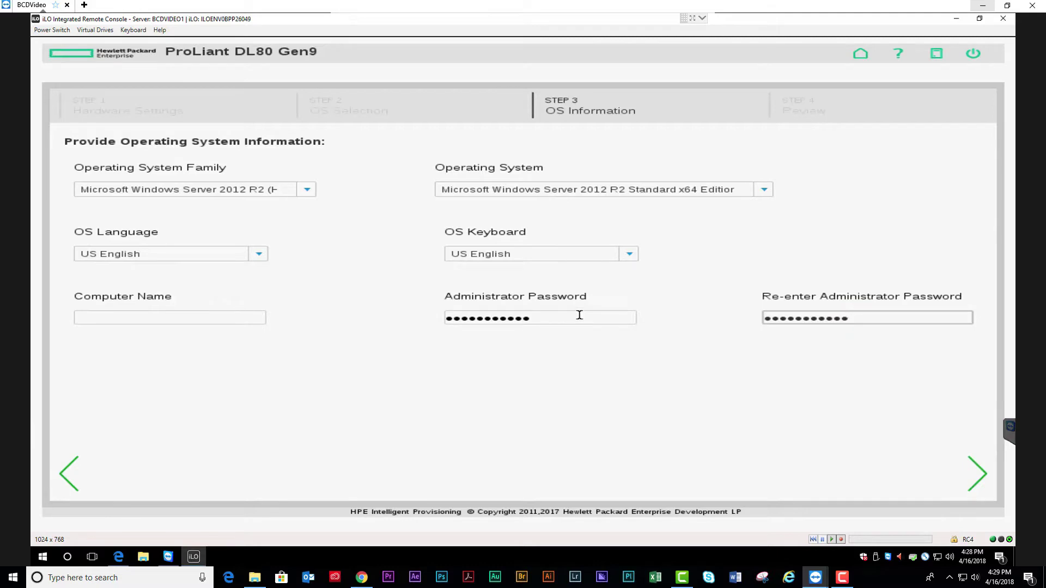
pyautogui.click(196, 317)
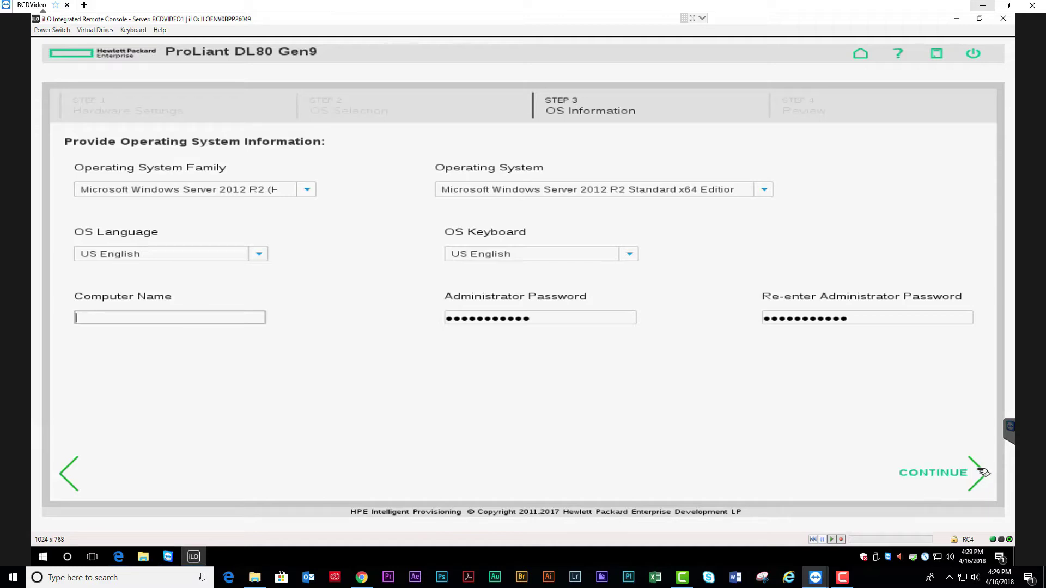
pyautogui.click(982, 472)
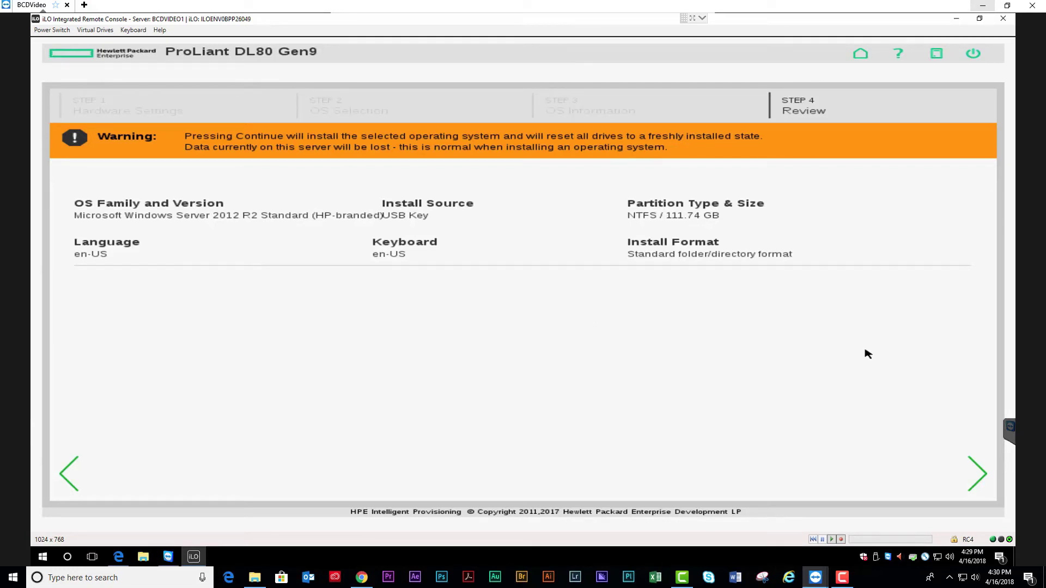
# - Begin the Windows Server 2012 R2 Standard installation from the Review page
pyautogui.click(978, 472)
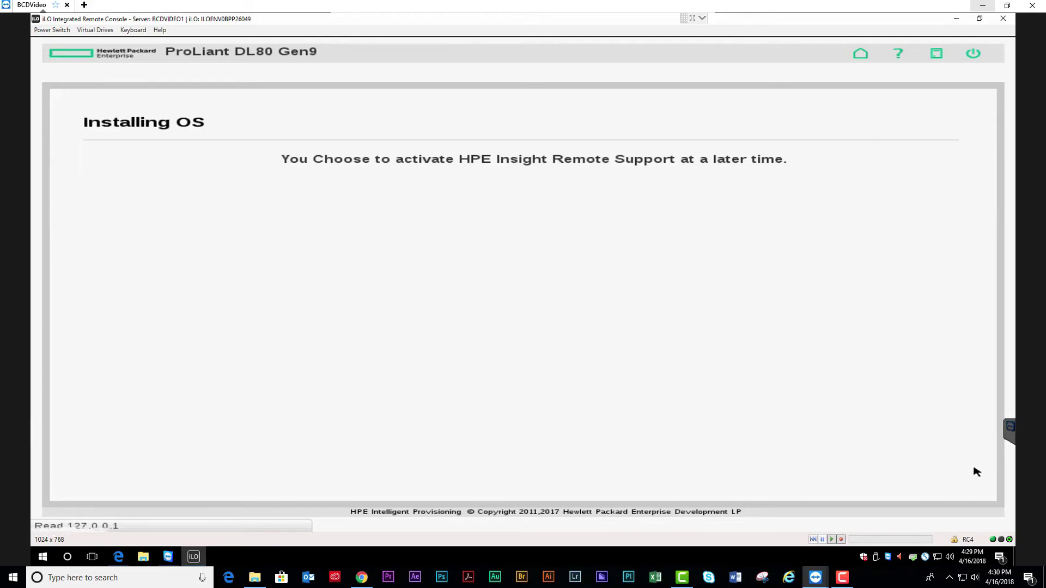